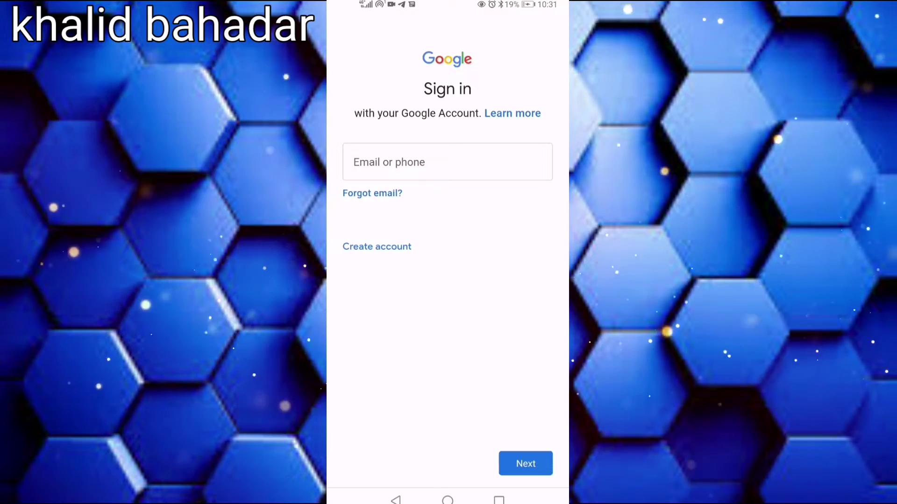
# - Choose 'For myself' for the new account and submit a first name and surname
pyautogui.click(377, 246)
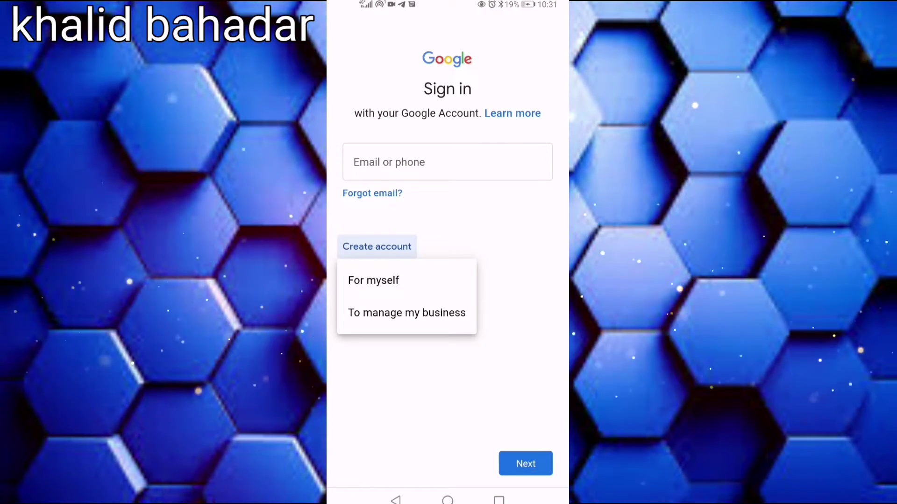
pyautogui.click(373, 280)
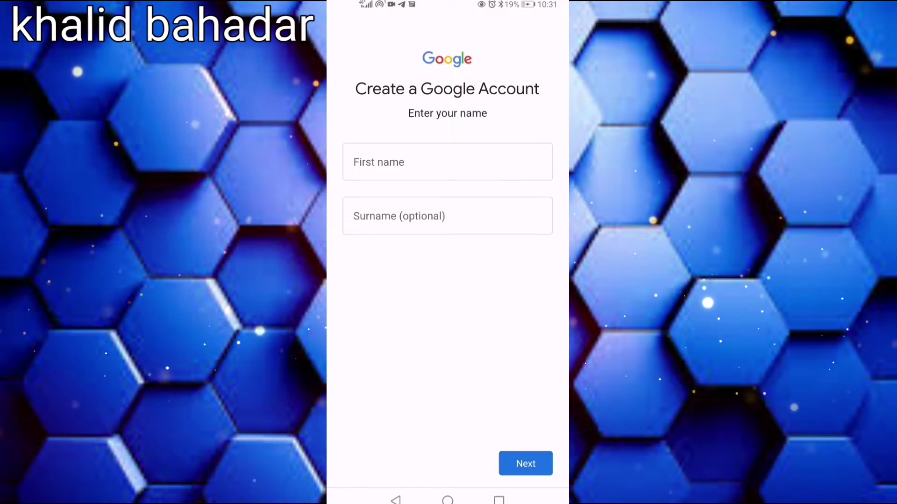
pyautogui.click(447, 162)
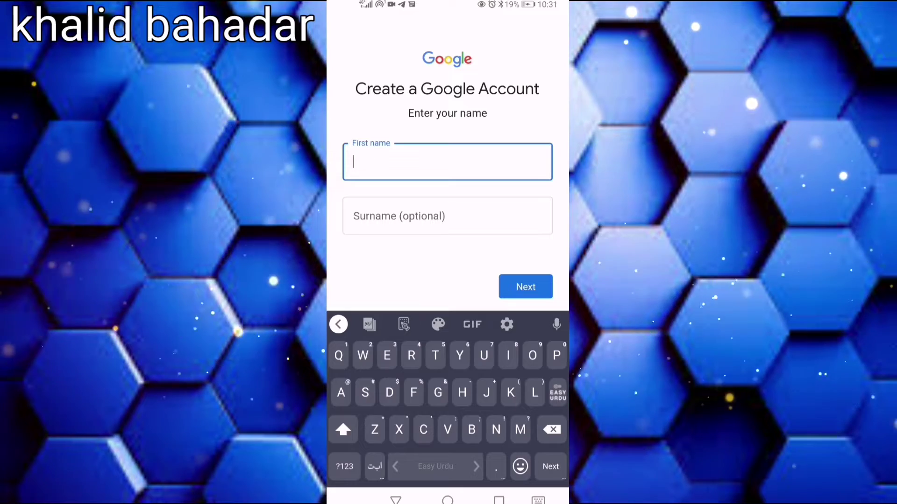
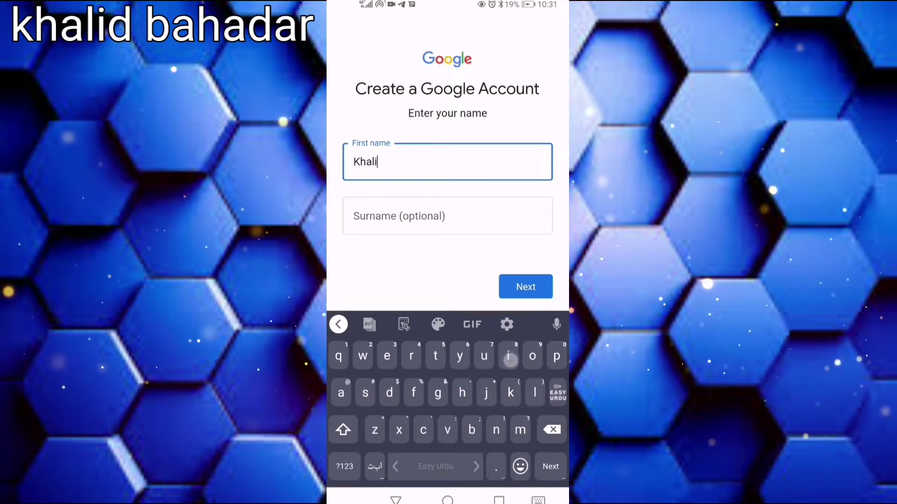
pyautogui.click(463, 212)
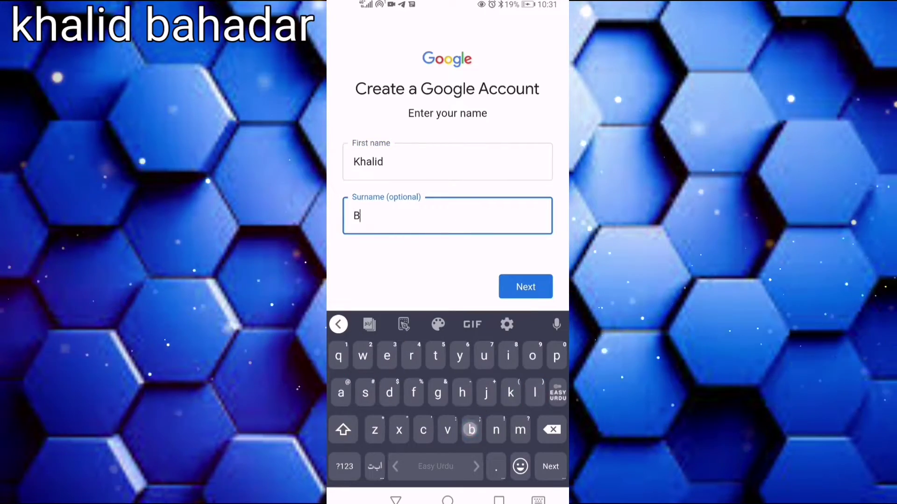
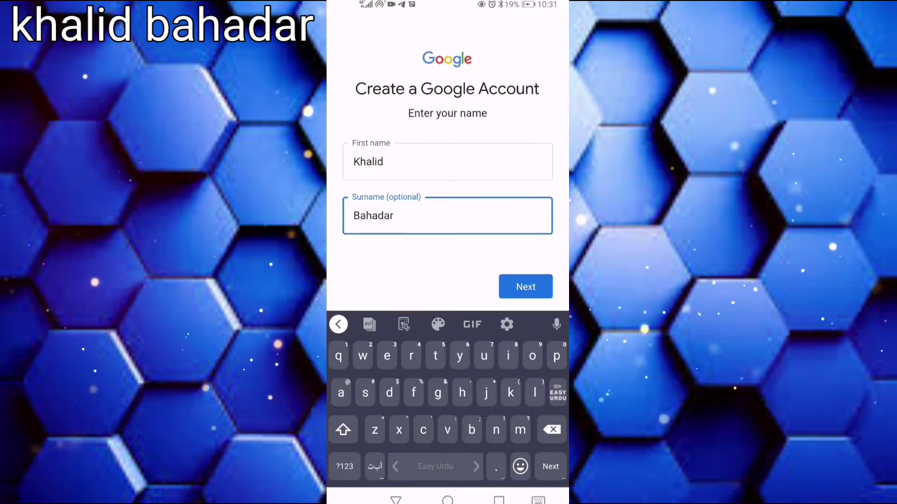
pyautogui.click(525, 286)
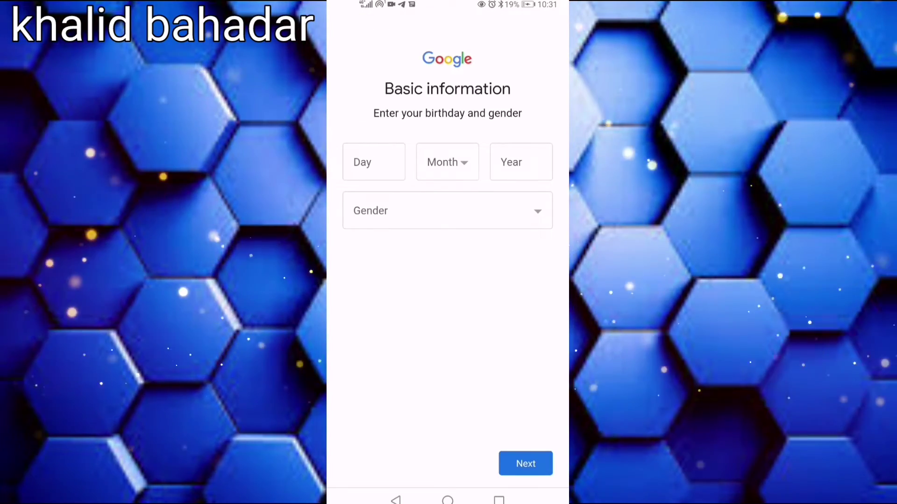
pyautogui.click(373, 162)
pyautogui.click(359, 454)
pyautogui.write('7')
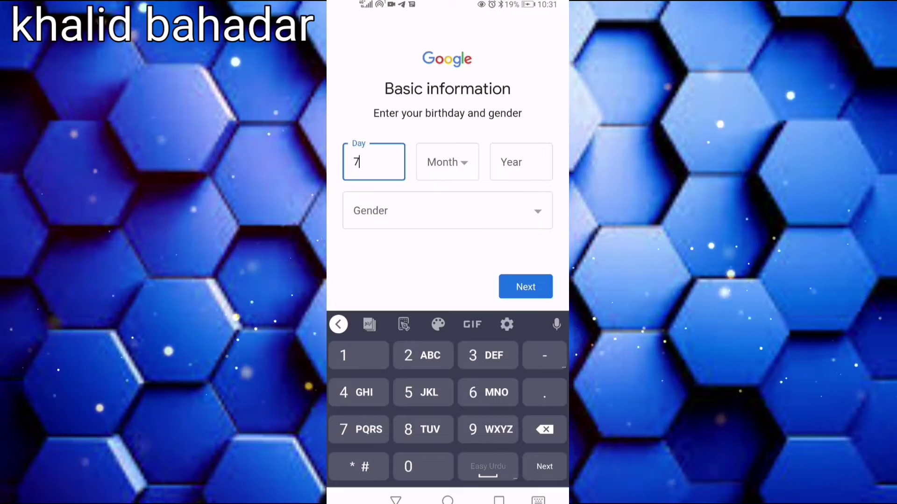
pyautogui.click(447, 162)
pyautogui.click(447, 310)
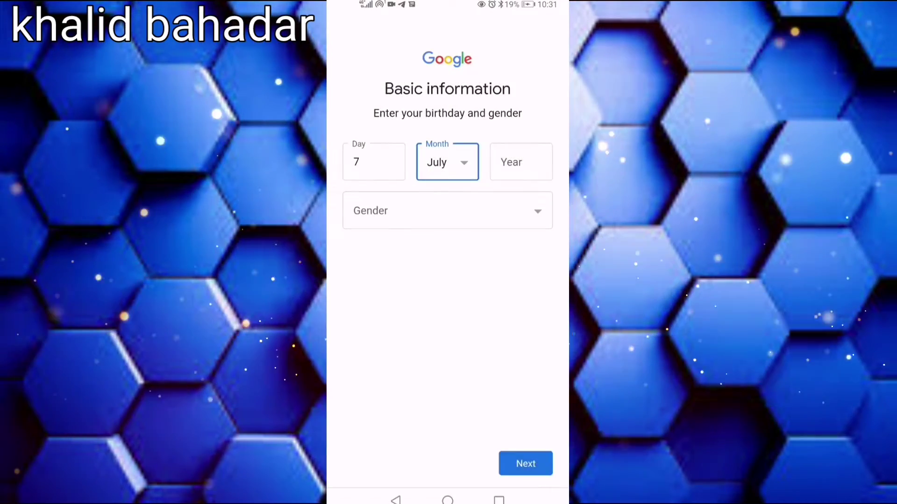
pyautogui.click(520, 162)
pyautogui.write('200')
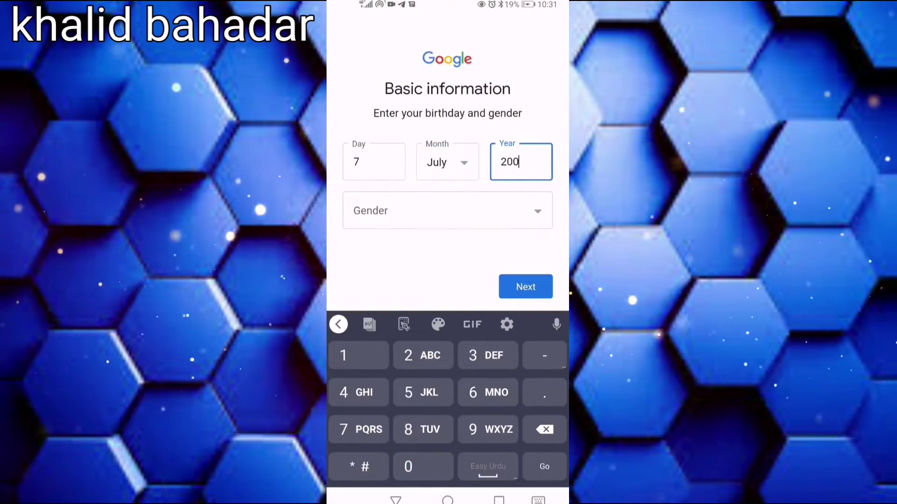
pyautogui.write('1')
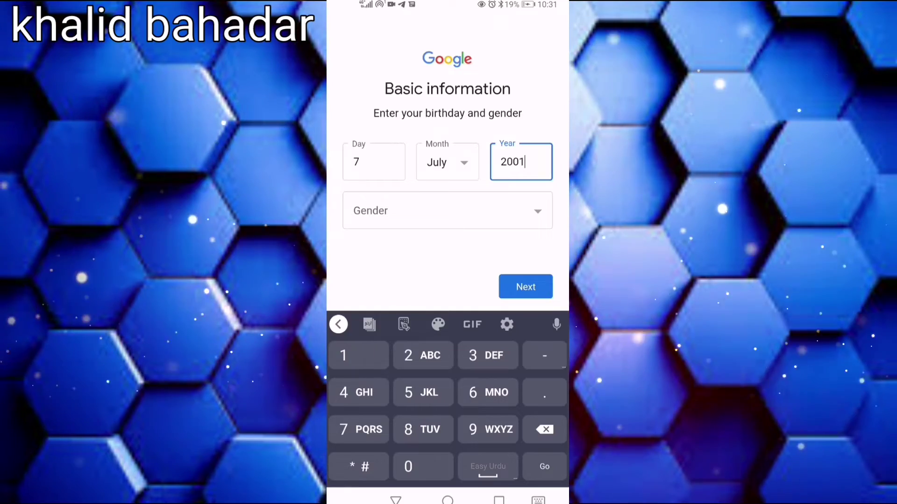
pyautogui.click(446, 210)
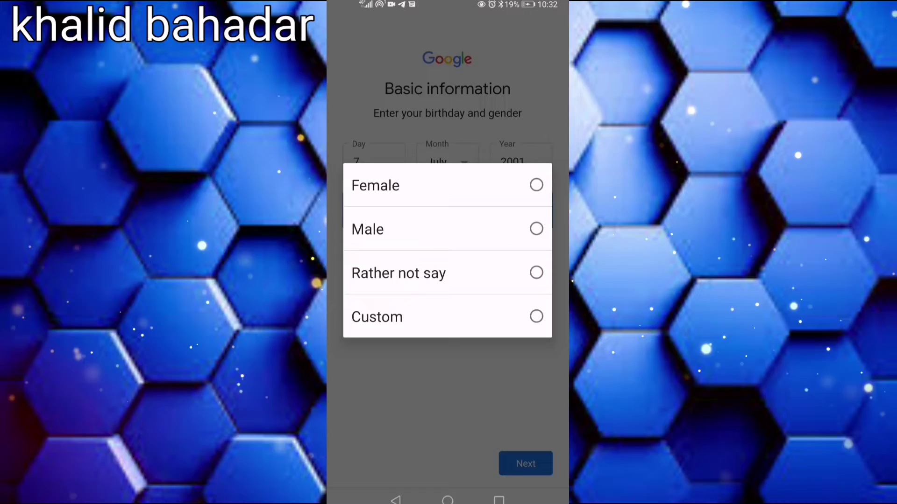
pyautogui.click(447, 229)
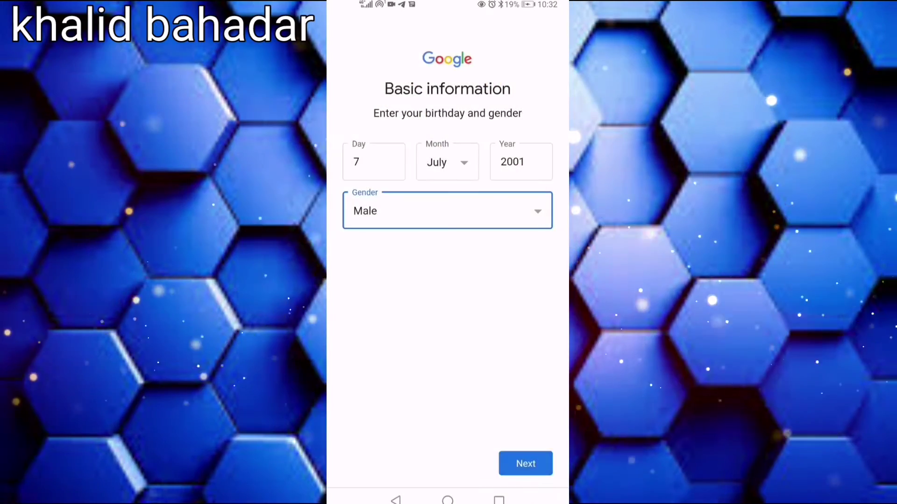
pyautogui.click(525, 463)
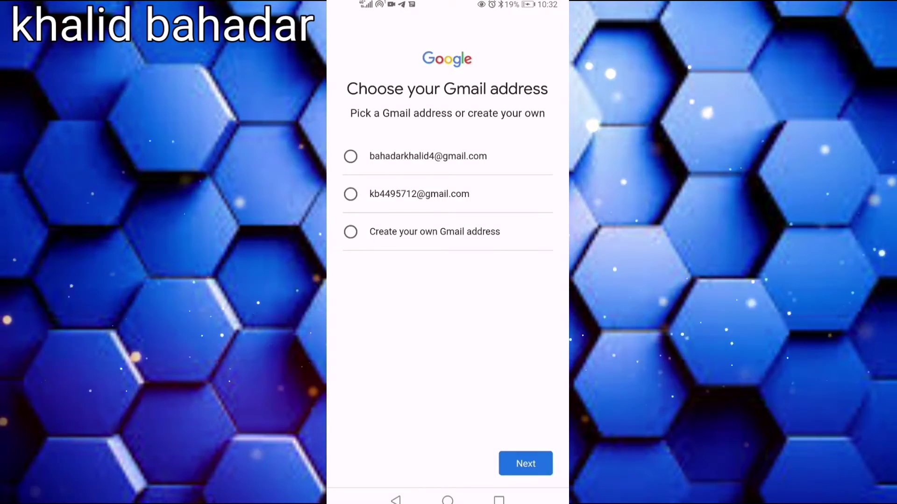
# - Create your own Gmail address from the name plus 679 and submit it
pyautogui.click(350, 232)
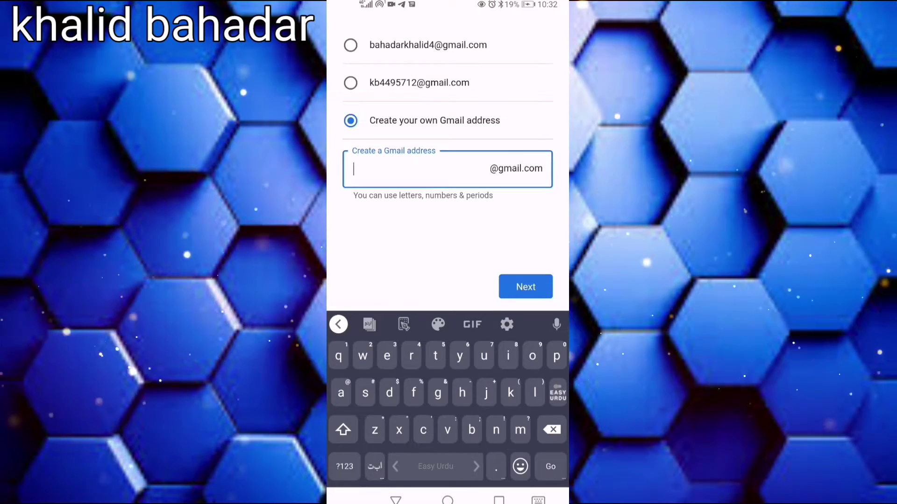
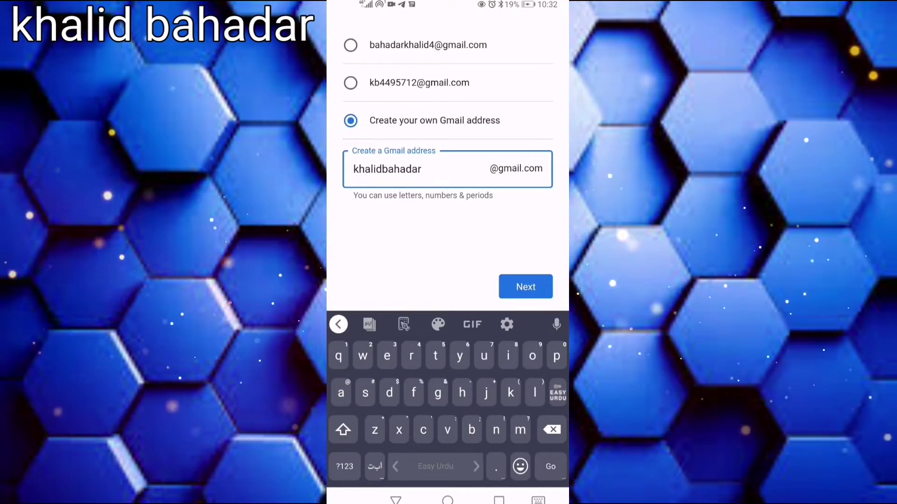
pyautogui.click(344, 467)
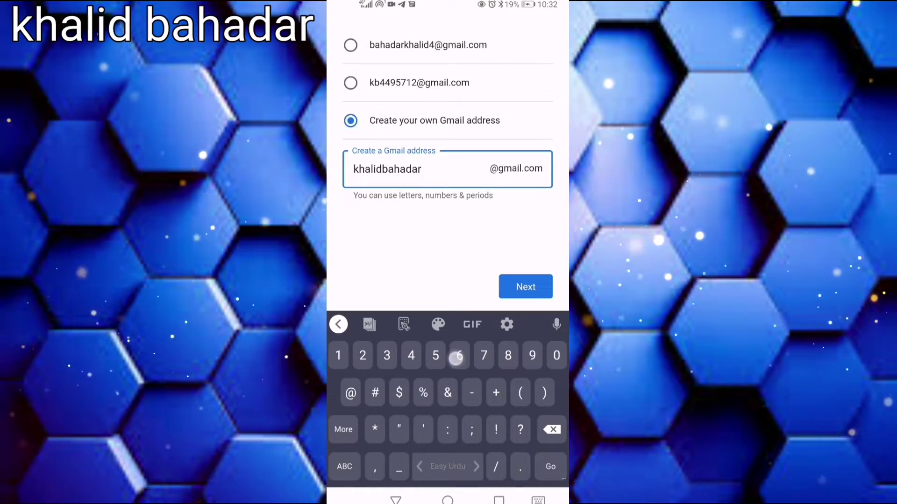
pyautogui.click(459, 355)
pyautogui.click(484, 356)
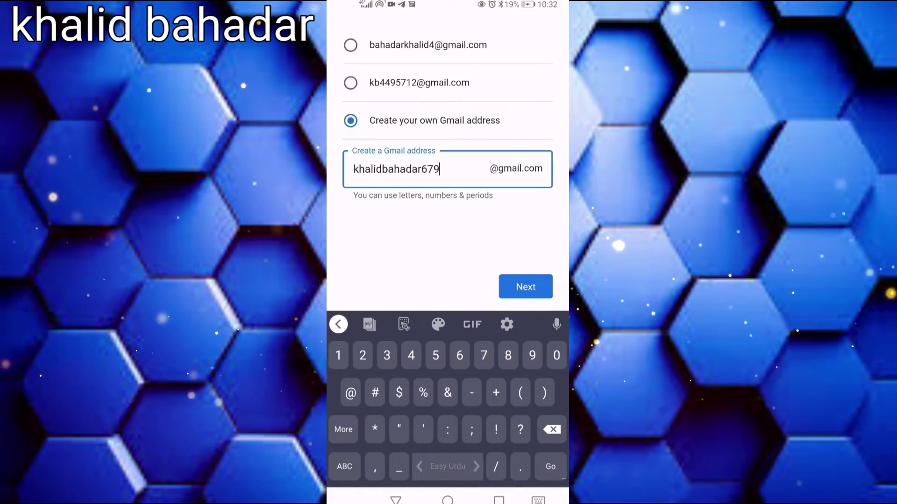
pyautogui.click(525, 286)
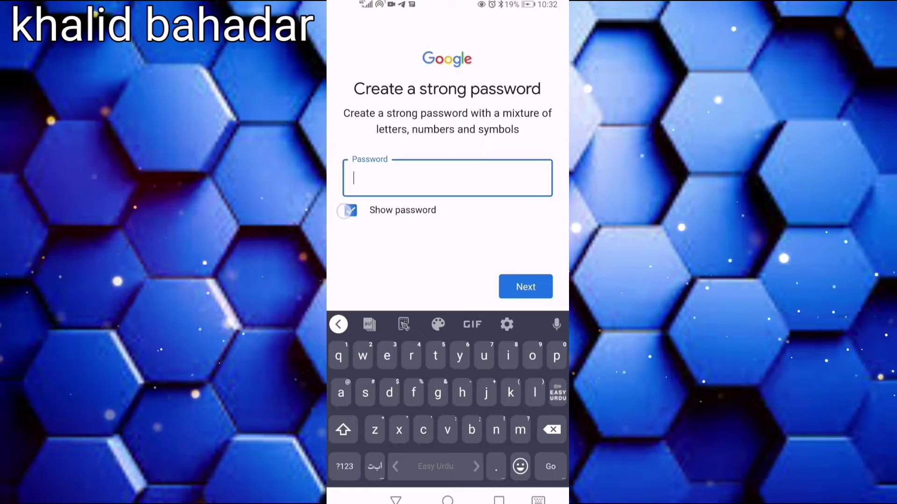
# - Uncheck 'Show password', submit the new password, then pull down the notification shade
pyautogui.click(350, 210)
pyautogui.click(392, 178)
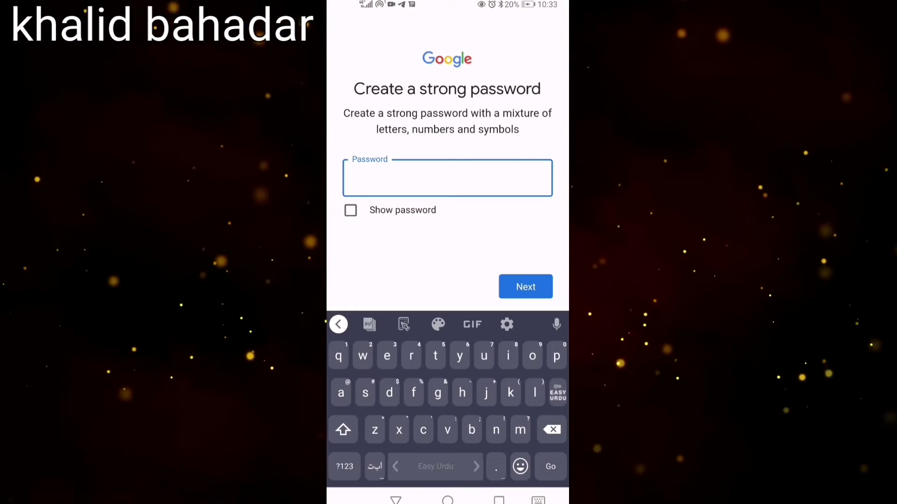
pyautogui.click(344, 467)
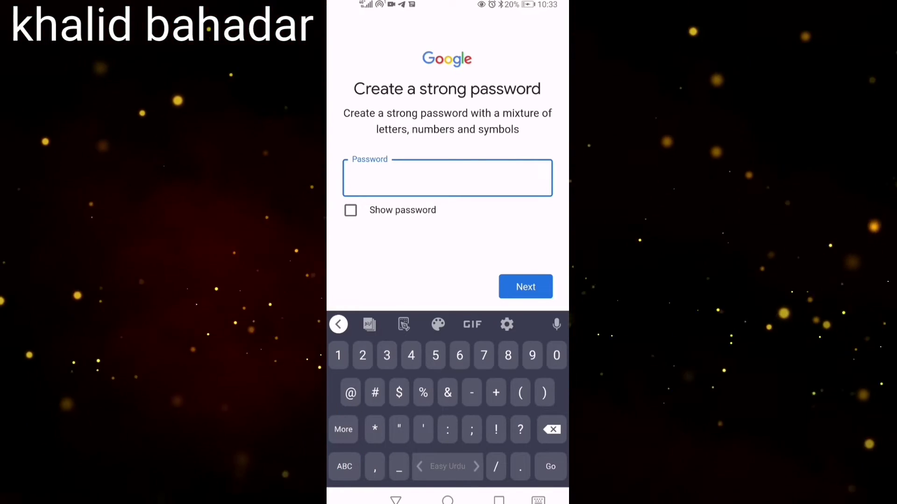
pyautogui.click(344, 466)
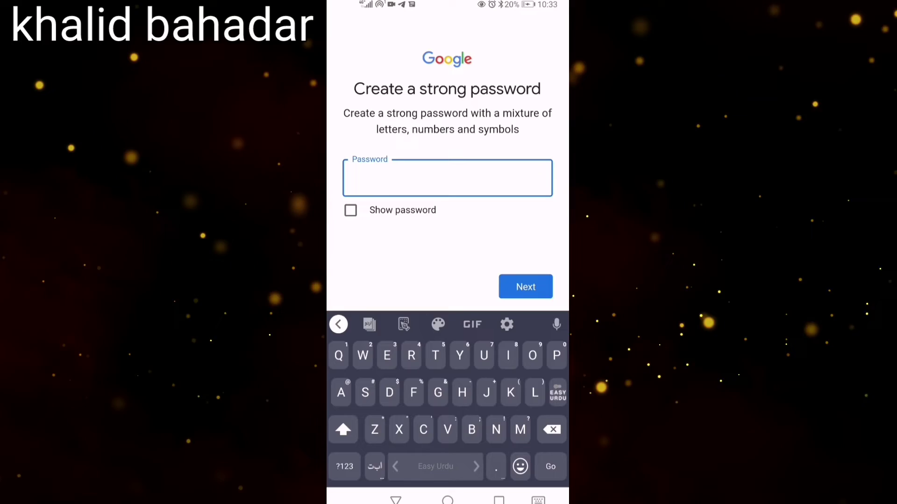
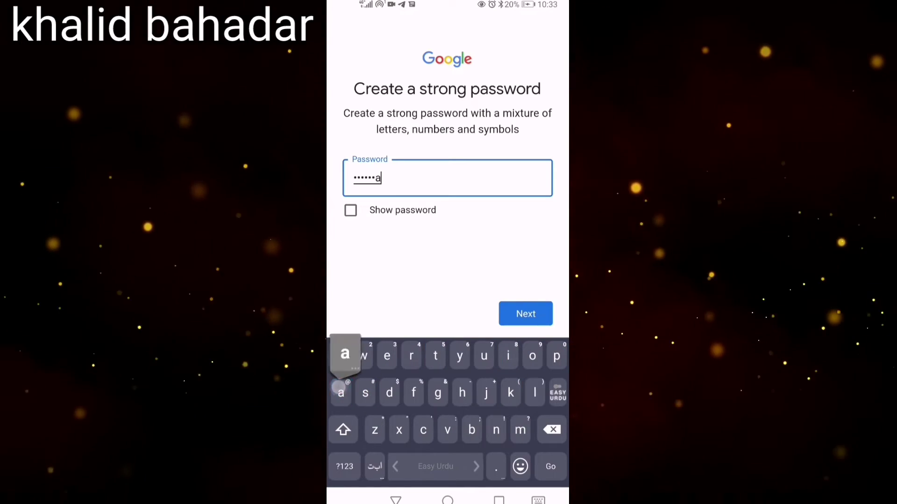
pyautogui.click(526, 314)
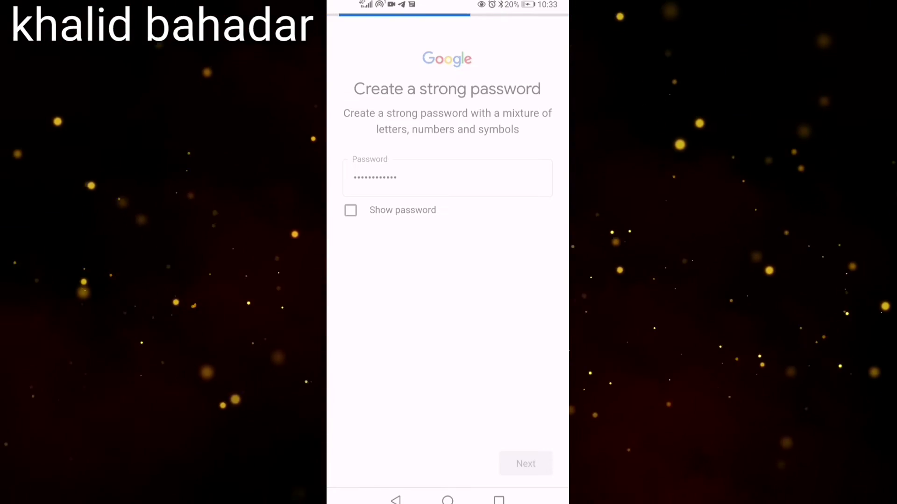
pyautogui.moveTo(447, 7); pyautogui.dragTo(447, 280)
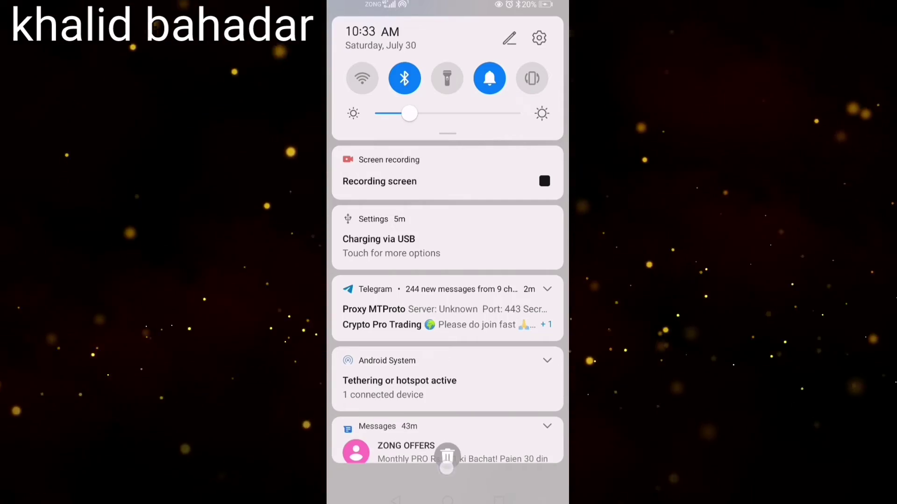
# - Clear the notifications and skip the 'Add phone number?' prompt
pyautogui.click(447, 459)
pyautogui.scroll(-5, 525, 341)
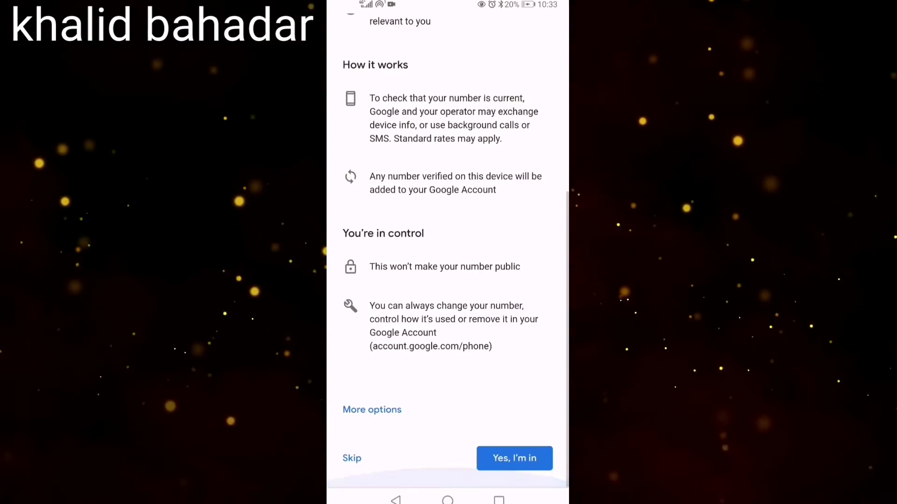
pyautogui.scroll(5, 448, 280)
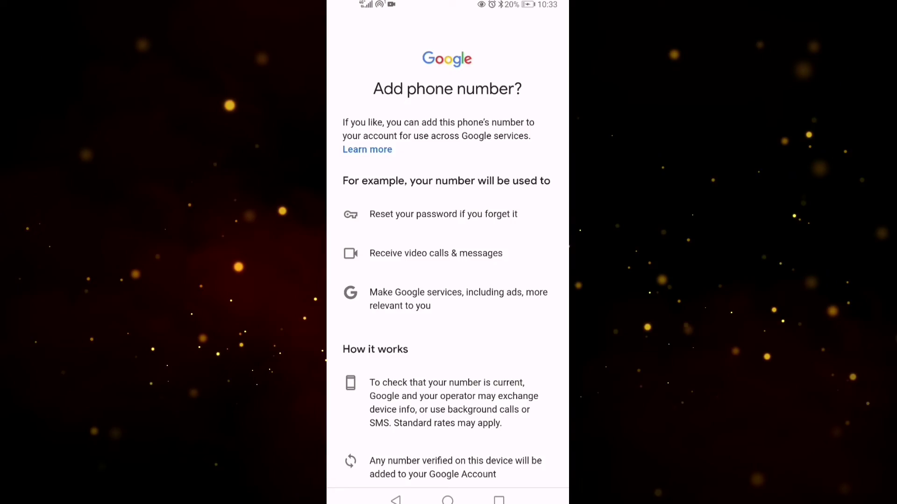
pyautogui.scroll(-5, 448, 281)
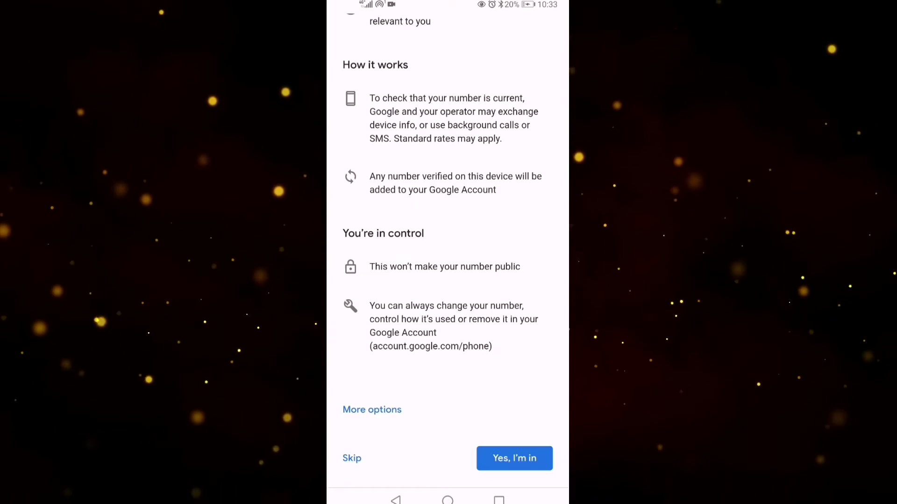
pyautogui.click(353, 458)
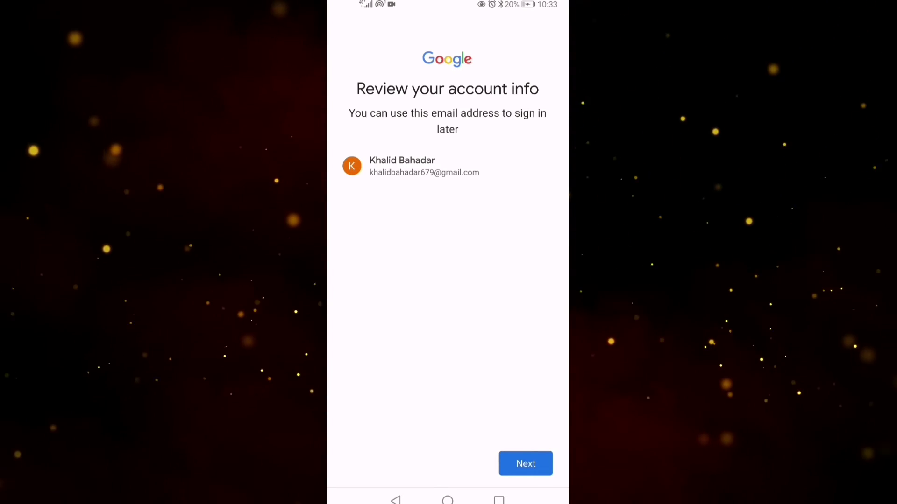
# - Confirm 'Review your account info' and tap I agree on Privacy and Terms
pyautogui.click(526, 464)
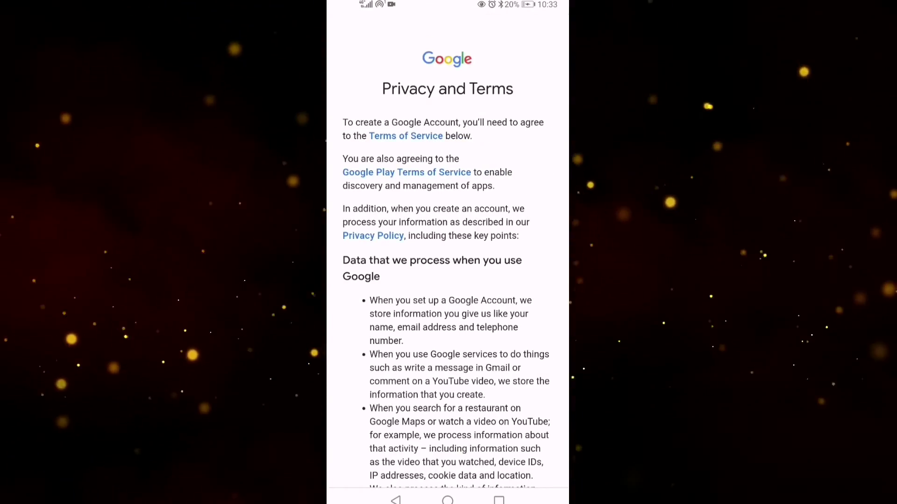
pyautogui.scroll(-10, 447, 281)
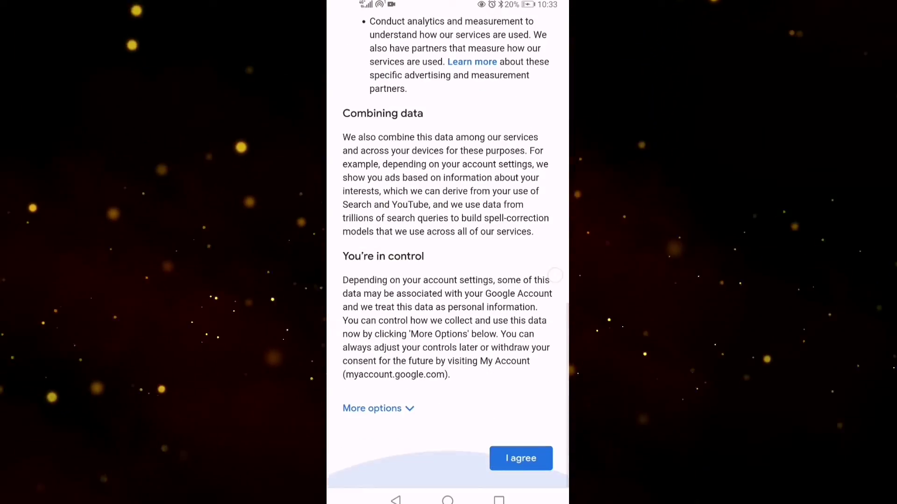
pyautogui.click(520, 458)
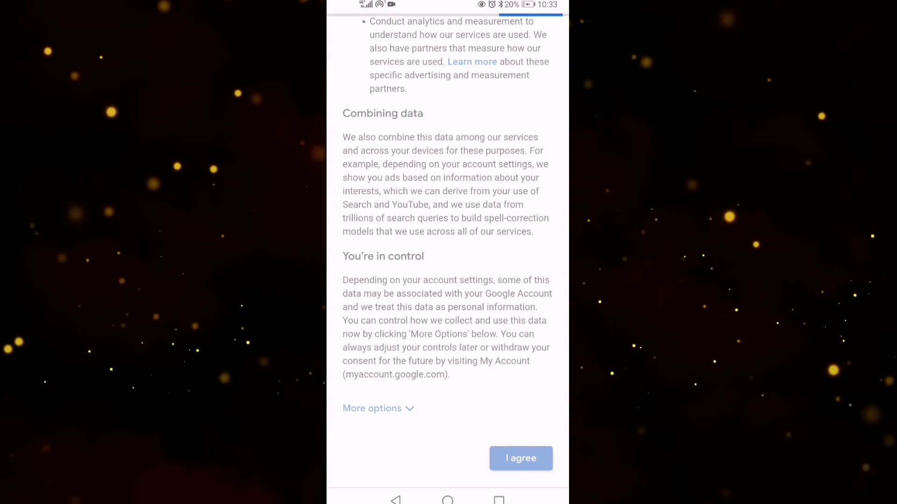